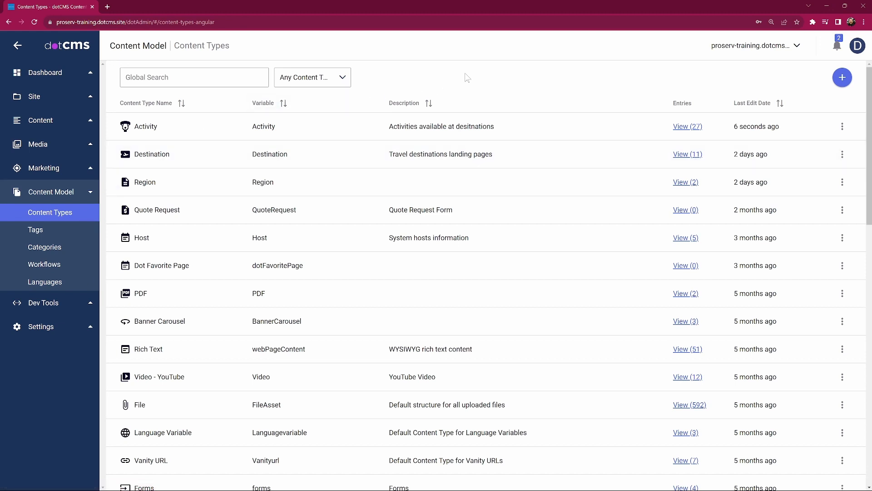
Open the Activity content type's settings and review its Detail Page and URL Pattern
click(152, 132)
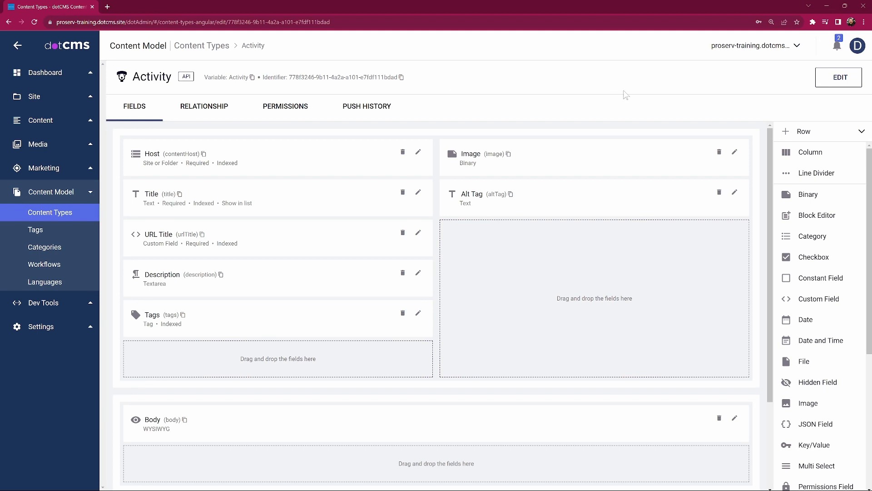
click(853, 85)
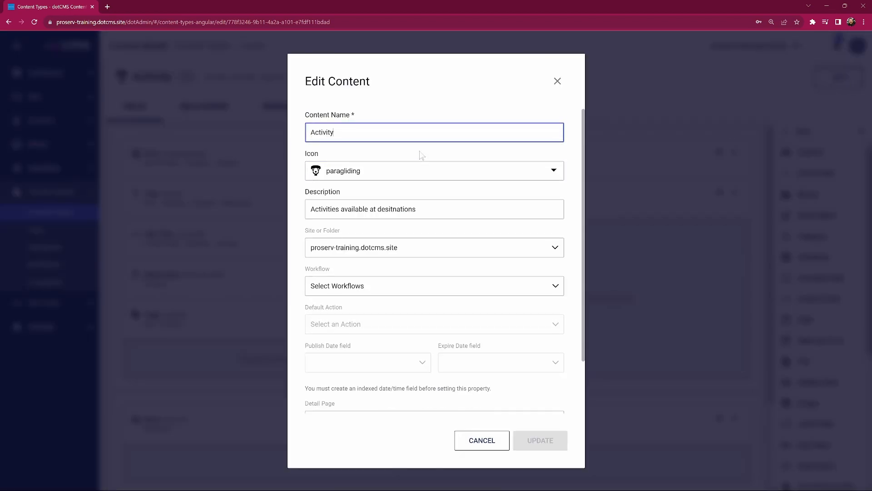
scroll(420, 157, down, 2)
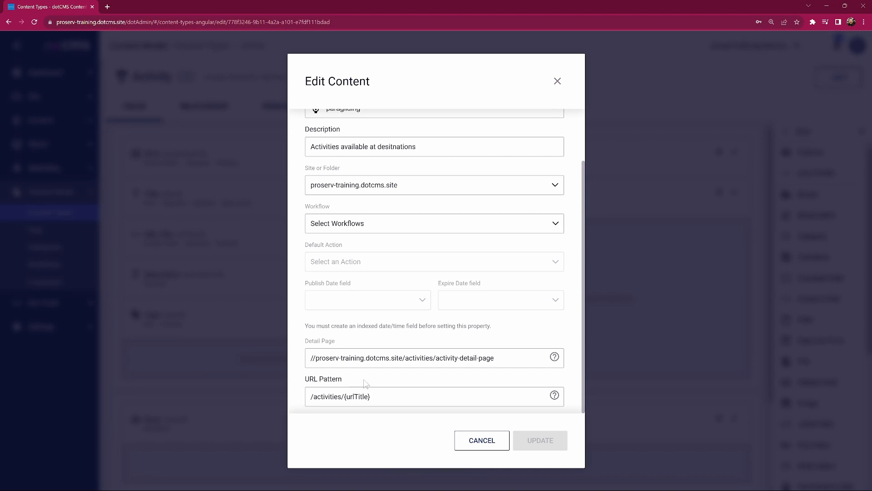
Try adding {category}/ ahead of {urlTitle} in the URL Pattern, remove it again and close the settings without updating
click(366, 397)
click(381, 400)
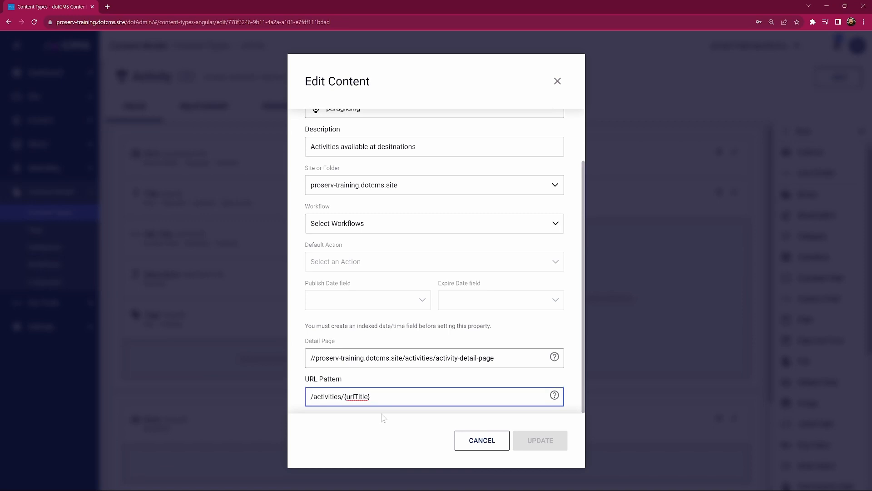
text({category)
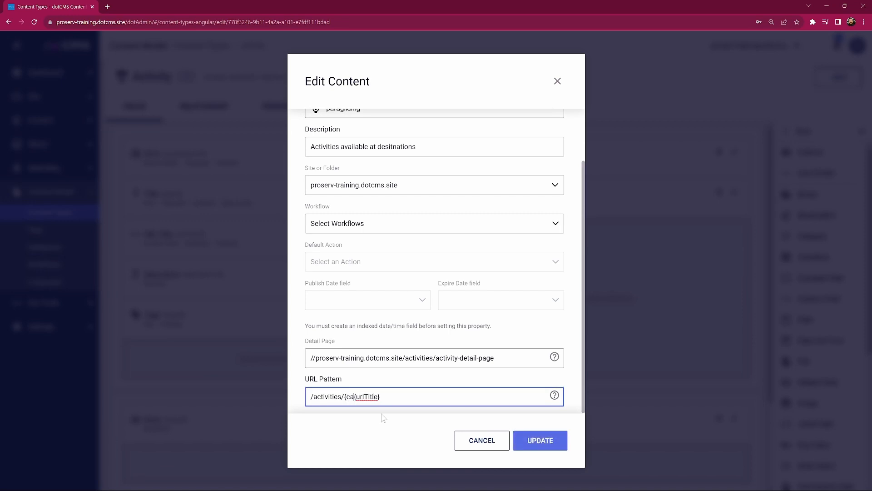
text(}{)
key(BackSpace)
text(/)
key(BackSpace)
key(BackSpace)
key(BackSpace)
key(BackSpace)
key(BackSpace)
key(BackSpace)
key(BackSpace)
key(BackSpace)
key(BackSpace)
key(BackSpace)
key(BackSpace)
click(384, 419)
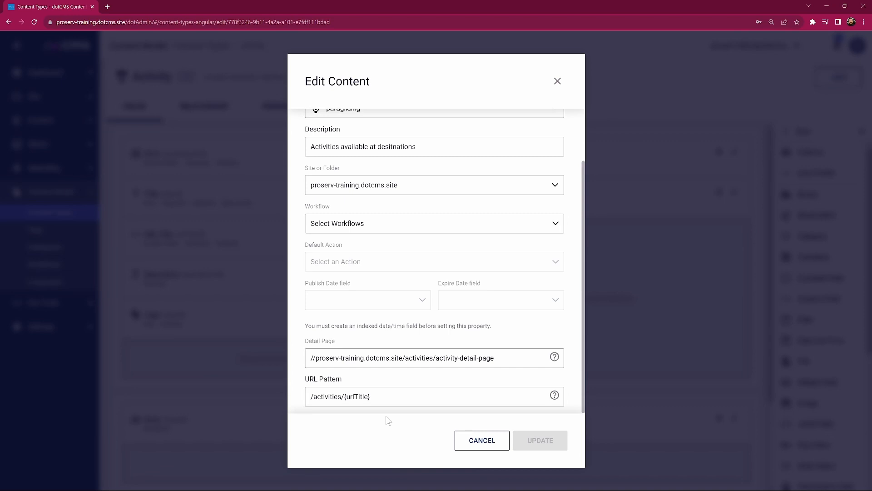
click(384, 400)
click(482, 440)
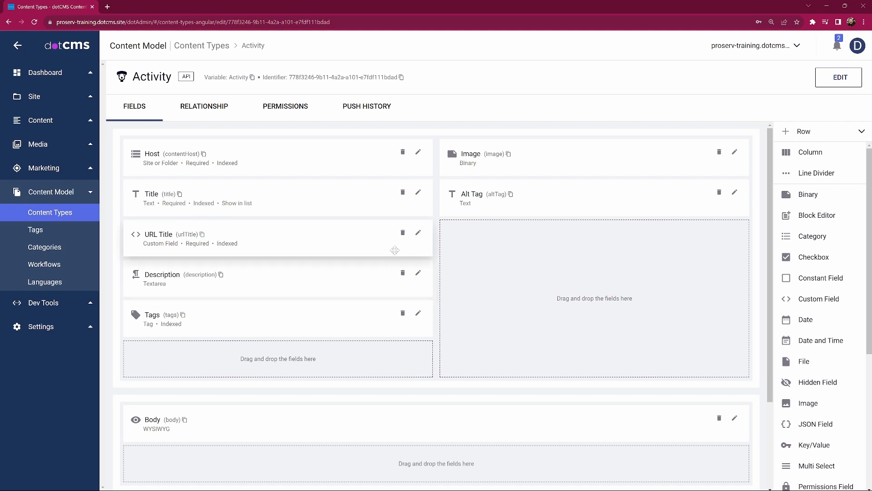
Examine the URL Title custom field's variable, value code and option checkboxes, and close it without saving
click(418, 234)
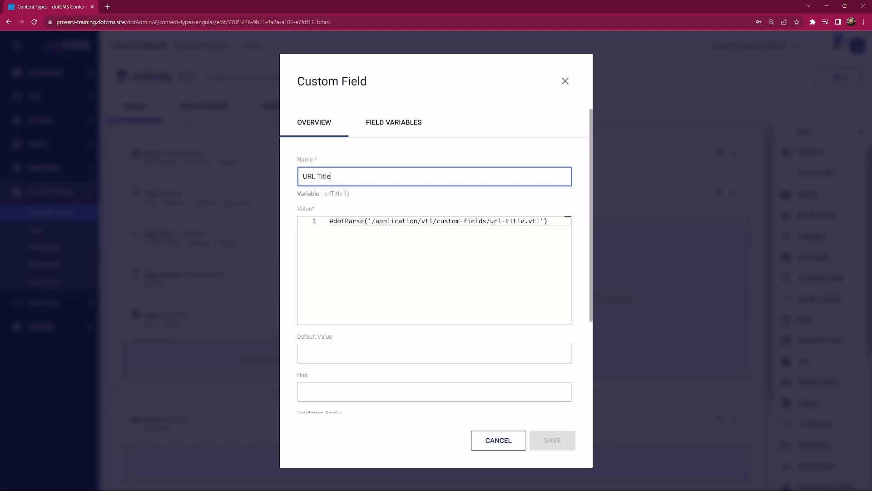
scroll(408, 358, down, 3)
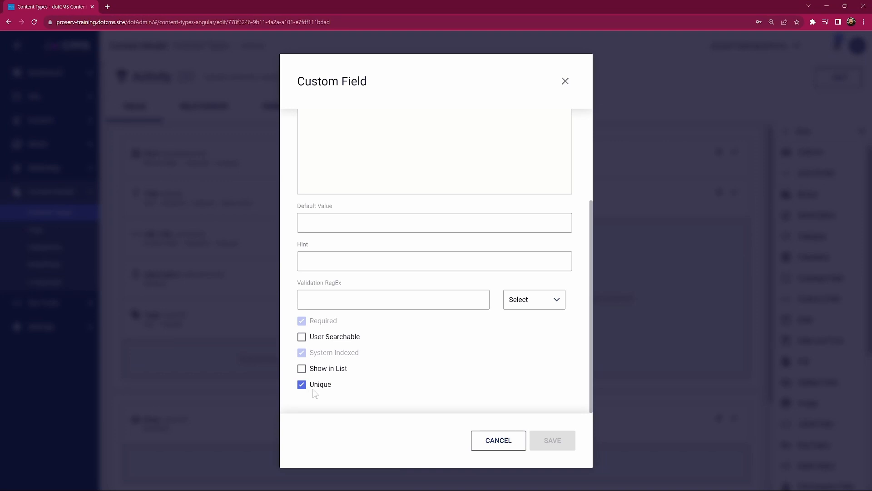
scroll(293, 313, up, 5)
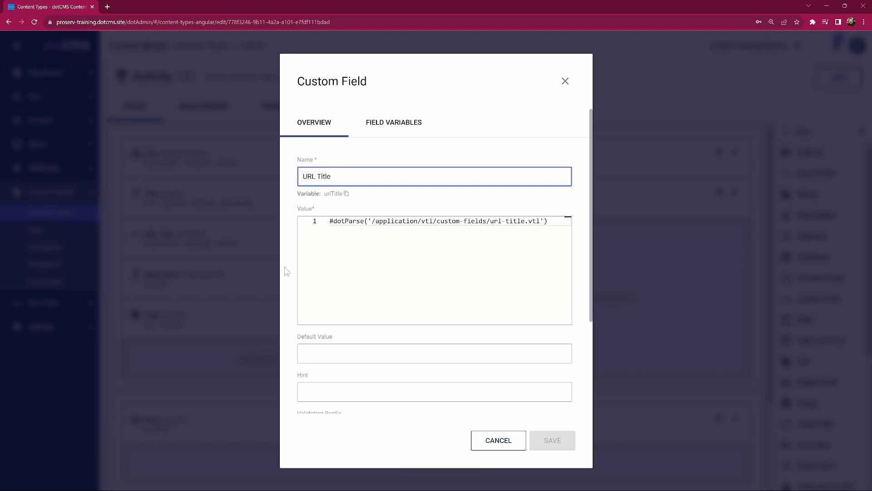
click(505, 444)
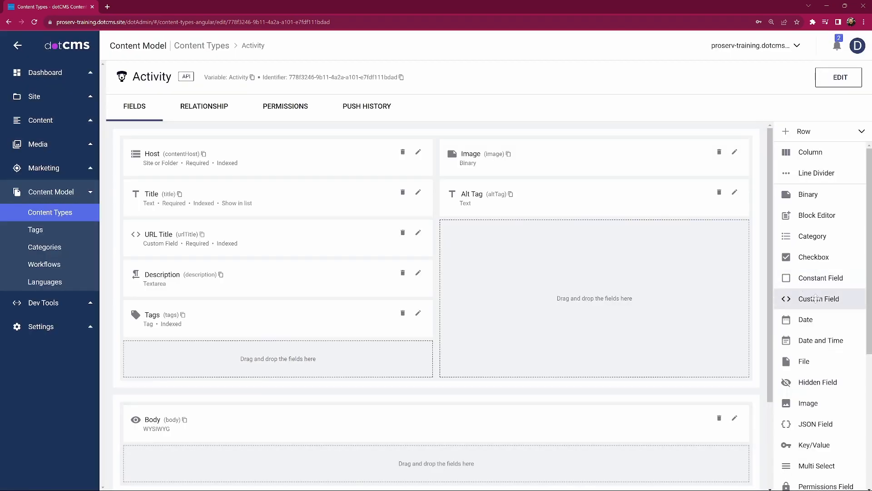
Try adding a Custom Field named URL Title under the Alt Tag field, and cancel it
drag(817, 298, 579, 280)
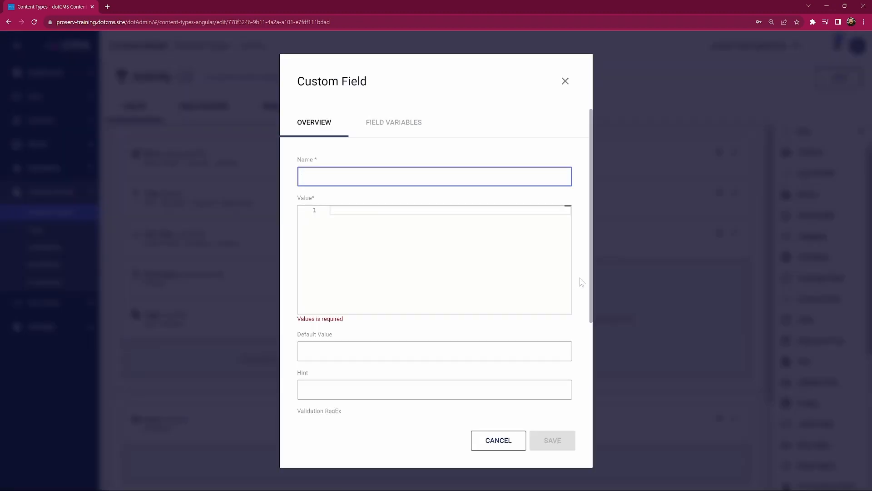
text(URL Title)
key(Tab)
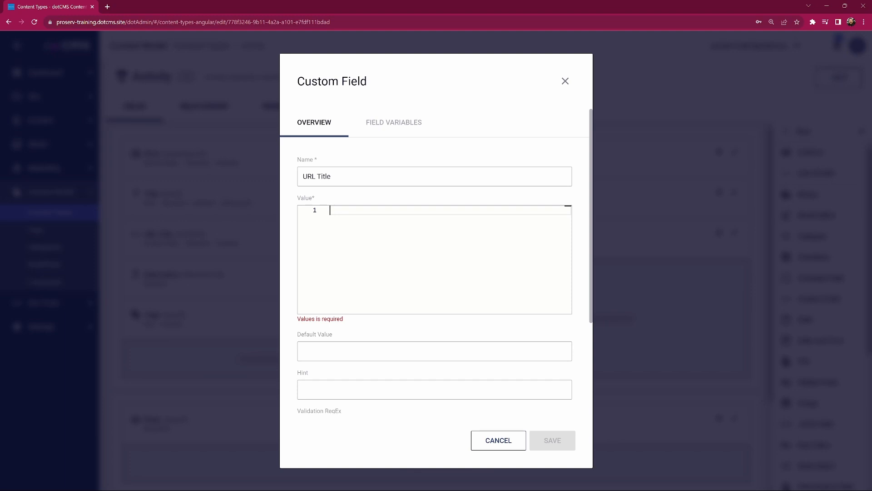
click(498, 439)
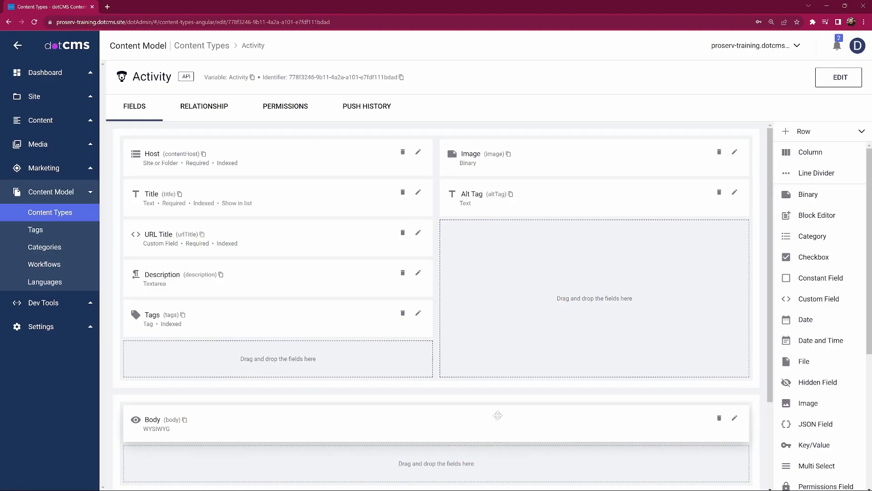
Review the URL Title field's dotParse value and its Required, System Indexed and Unique settings
click(418, 232)
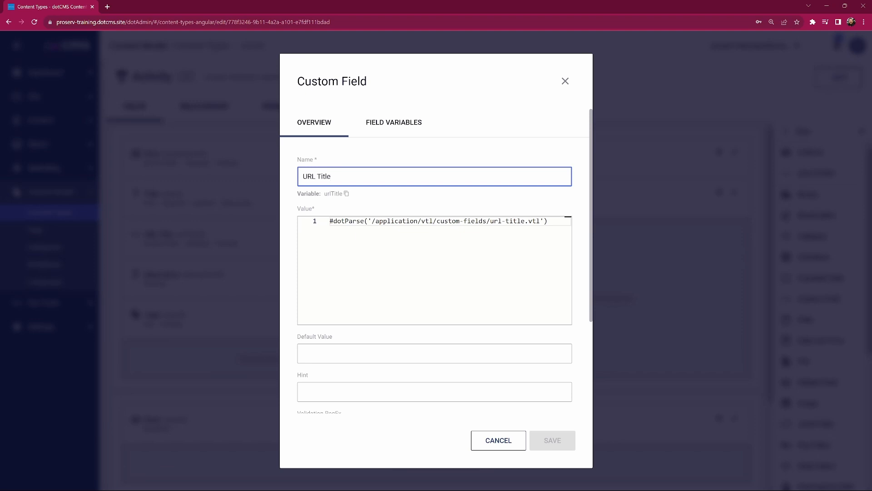
click(587, 266)
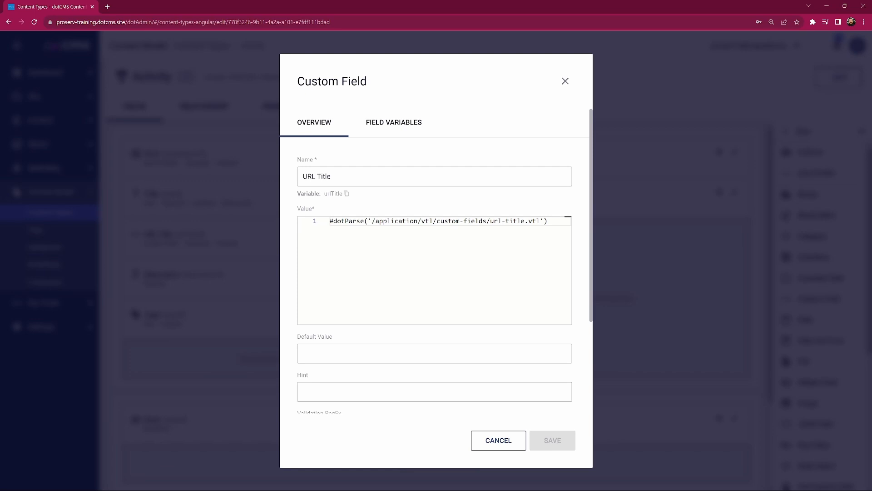
scroll(579, 268, down, 3)
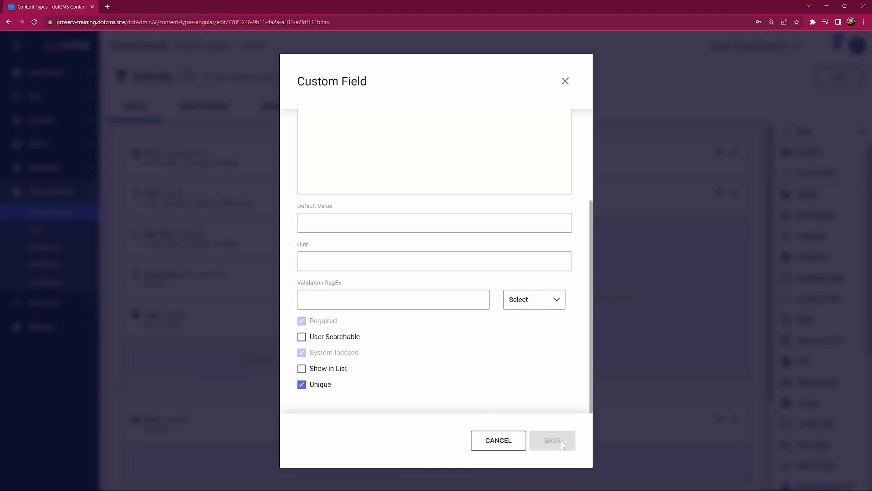
click(503, 441)
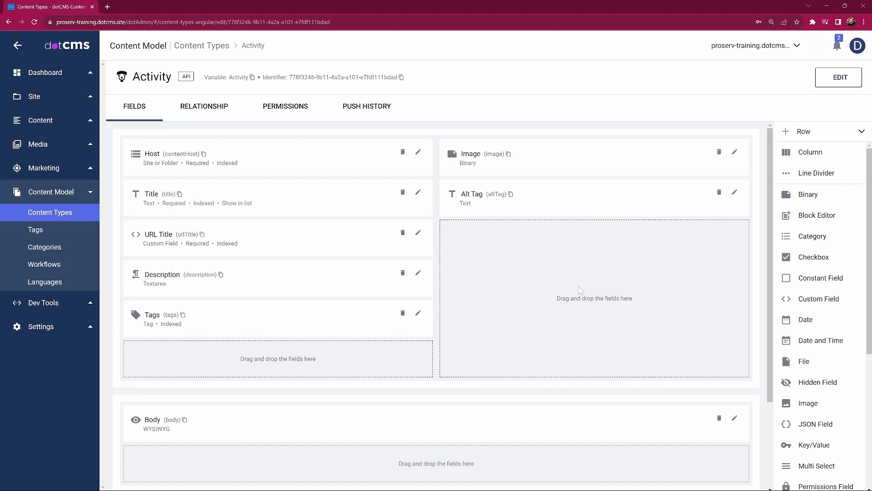
Check how the Activity content type's URL Pattern refers to the urlTitle field, and close the settings unchanged
click(840, 77)
scroll(434, 260, down, 3)
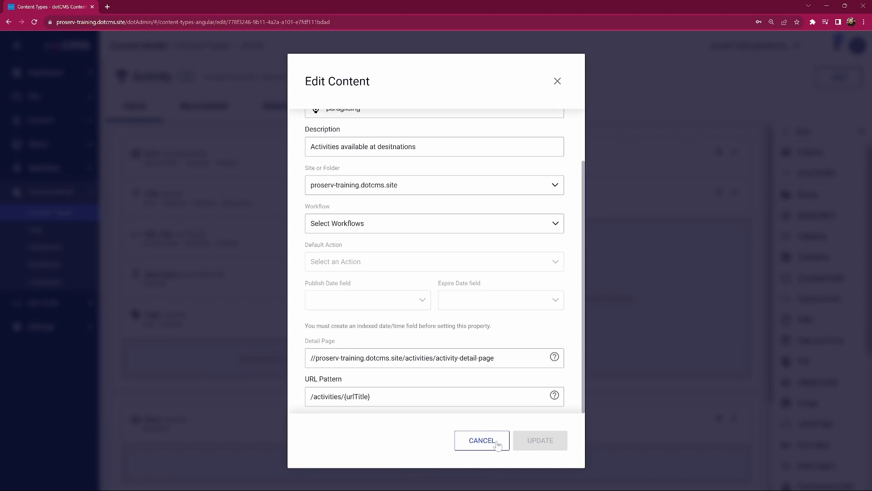
click(482, 440)
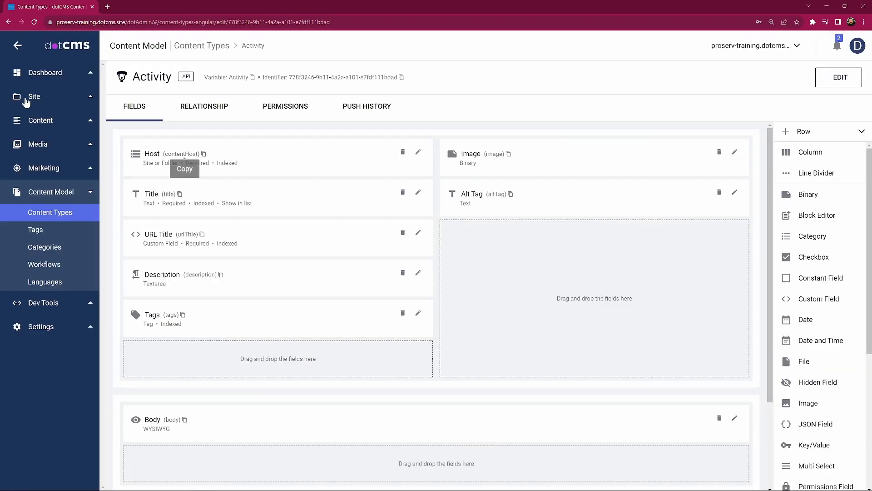
View the activities folder in the site browser, and return to the Activity content type
click(50, 105)
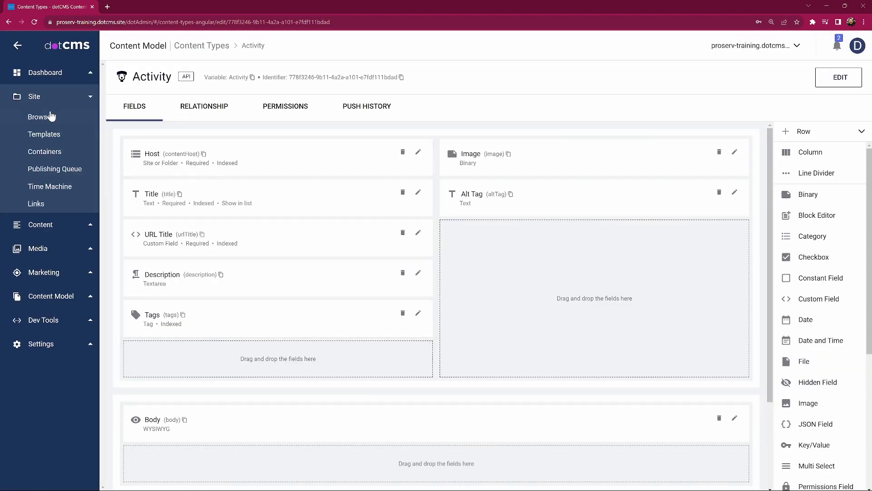
click(50, 117)
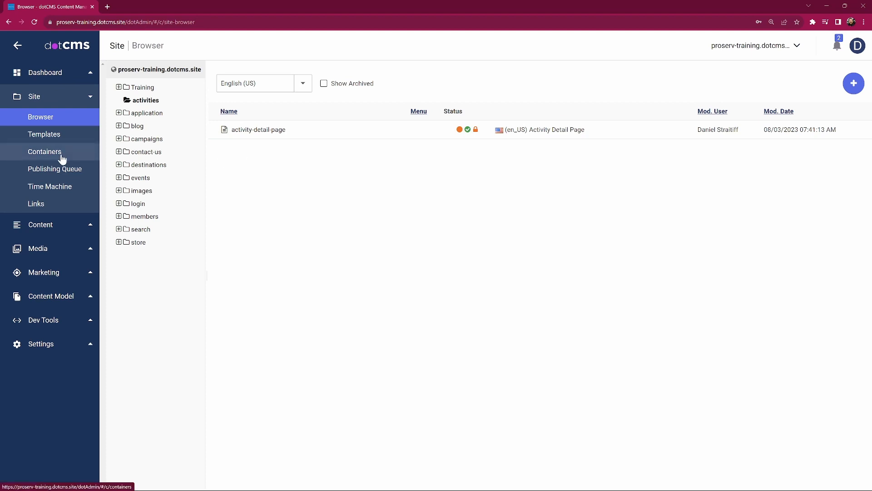
click(70, 294)
click(61, 213)
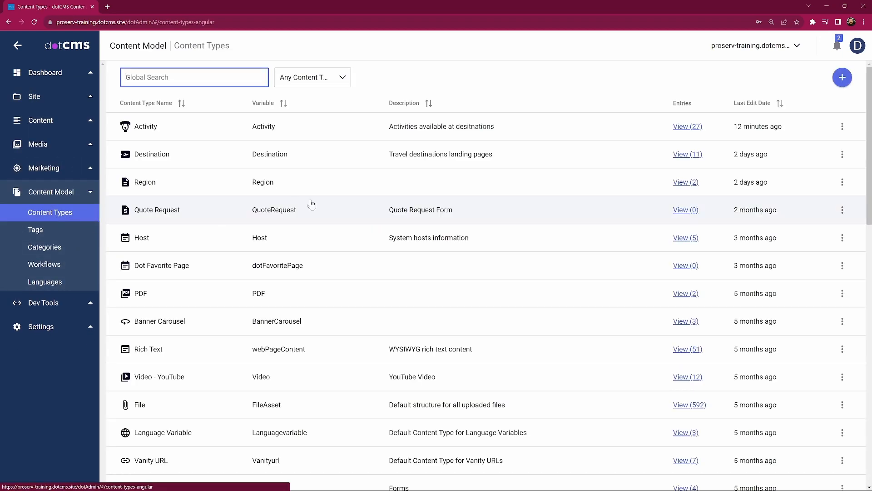
click(147, 127)
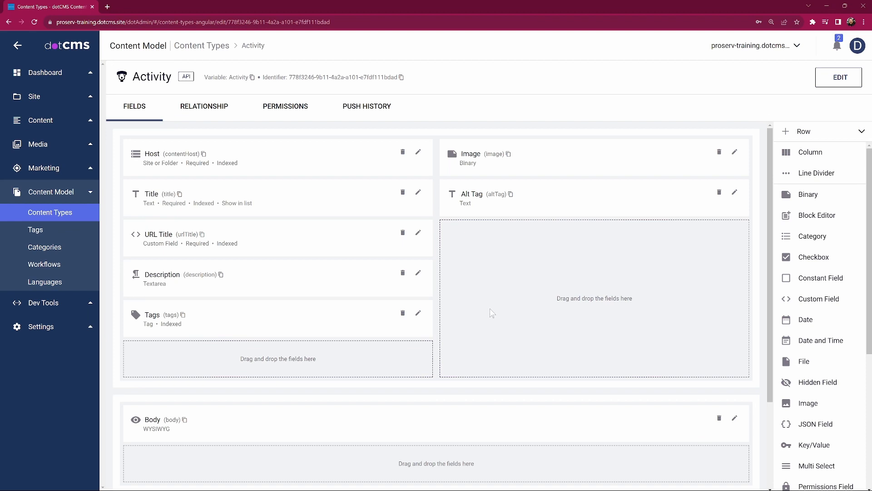
Inspect the Detail Page path in the Activity content type's settings, and close them without updating
click(833, 77)
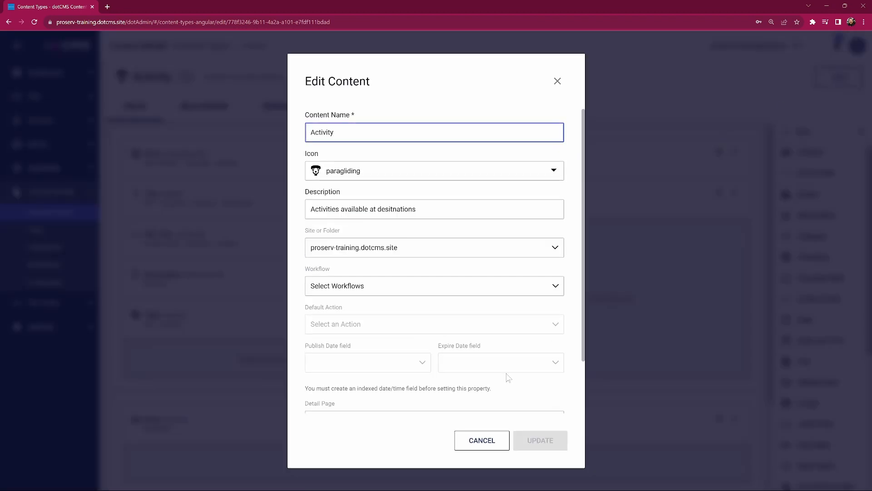
scroll(573, 329, down, 2)
click(527, 358)
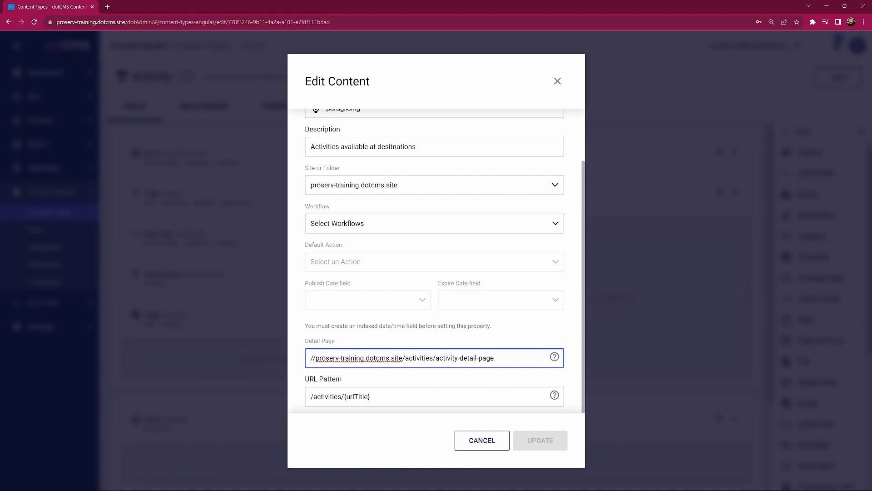
click(489, 441)
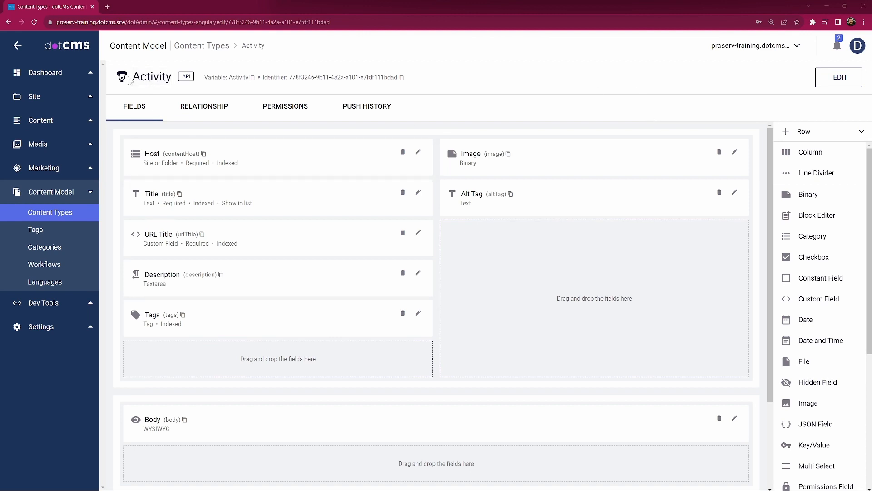
Open activity-detail-page from the site's activities folder and look through its preview of the activities listing
click(44, 101)
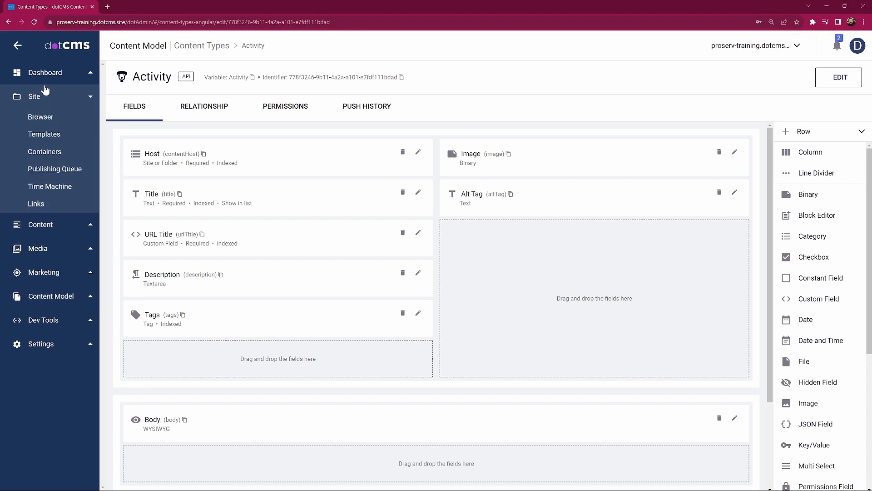
click(43, 117)
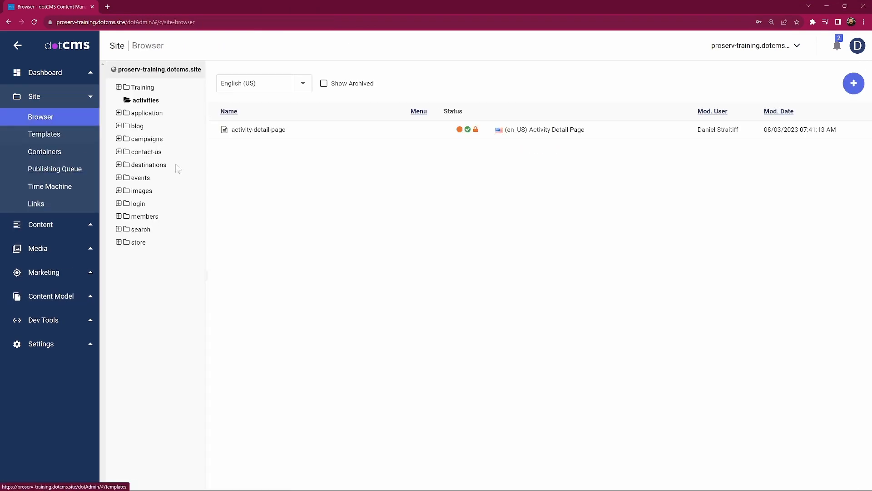
click(266, 130)
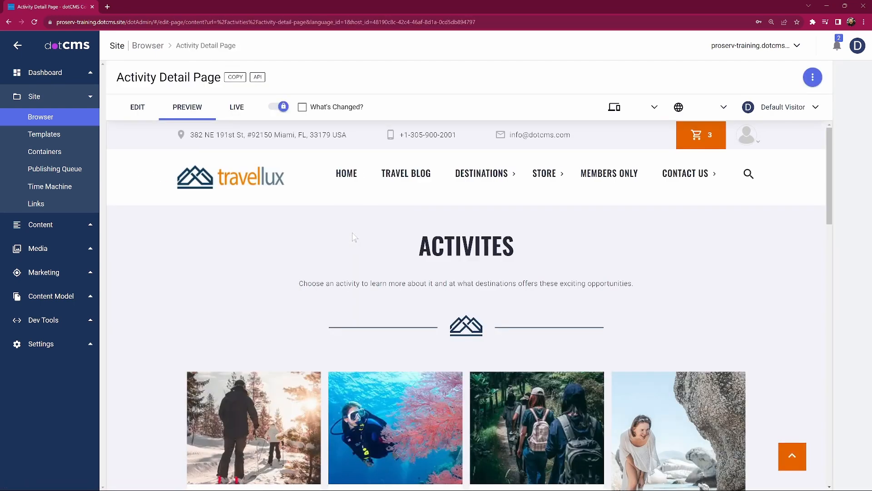
scroll(354, 235, down, 4)
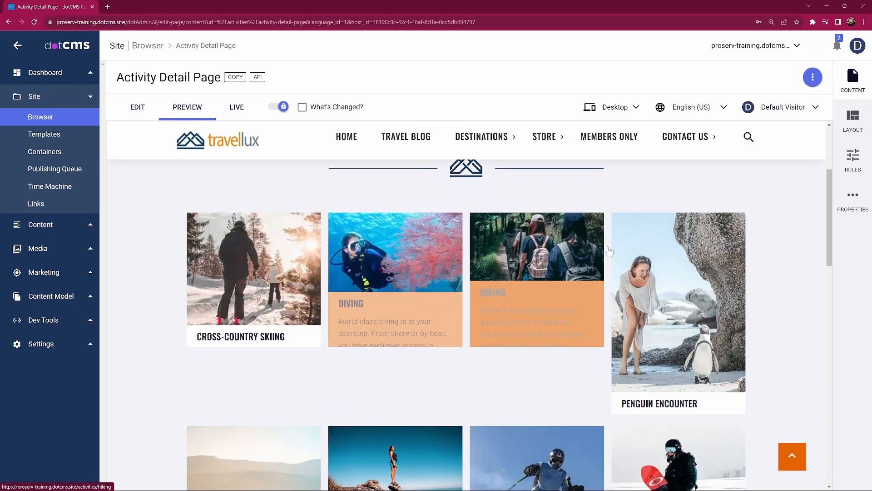
scroll(793, 251, down, 5)
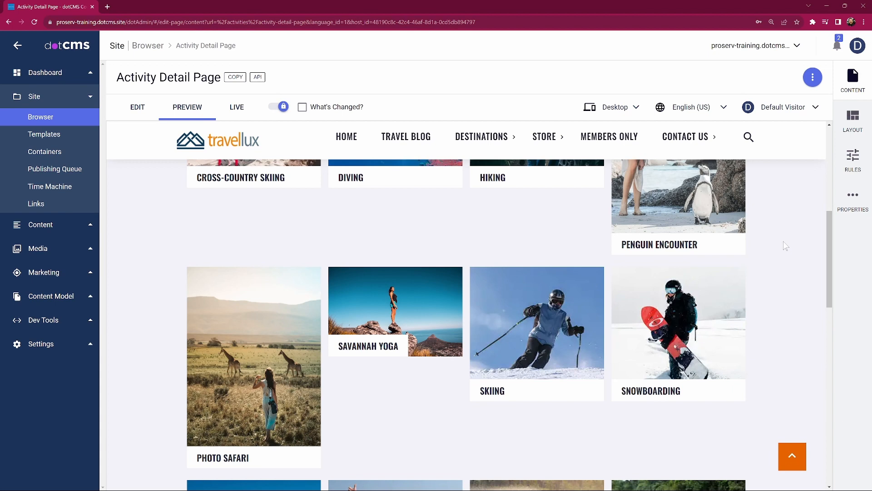
scroll(791, 245, down, 2)
scroll(799, 243, down, 3)
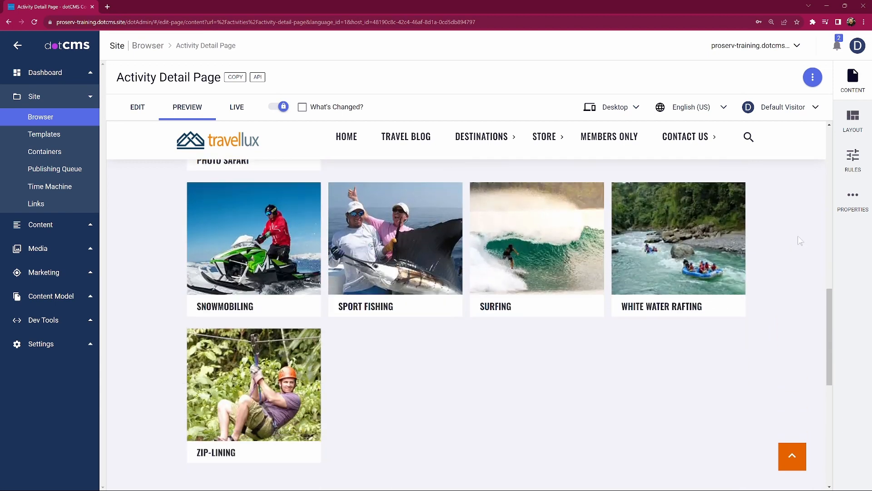
scroll(800, 241, up, 12)
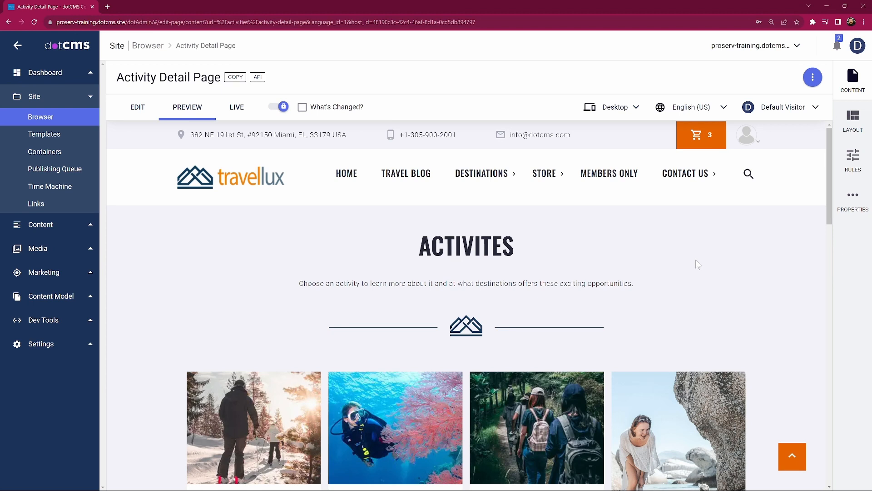
Switch to the travellux demo site and open the Surfing activity from the home page's activity tiles
key(alt+Tab)
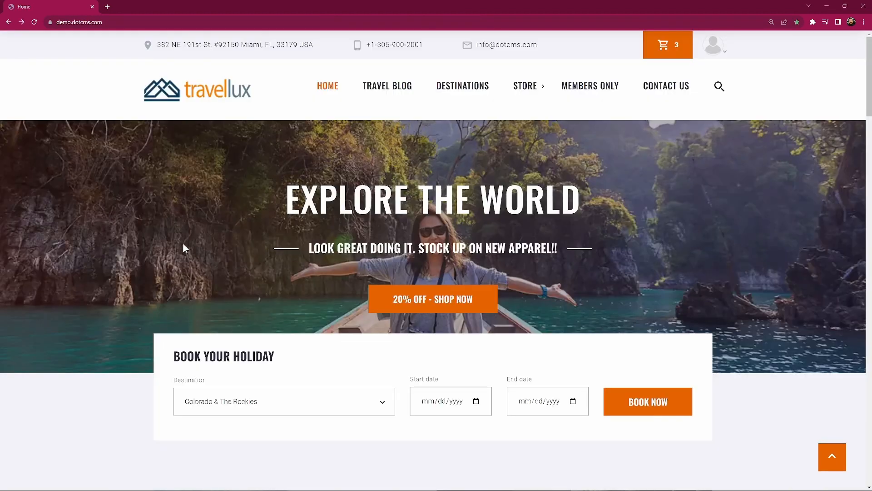
scroll(141, 265, down, 6)
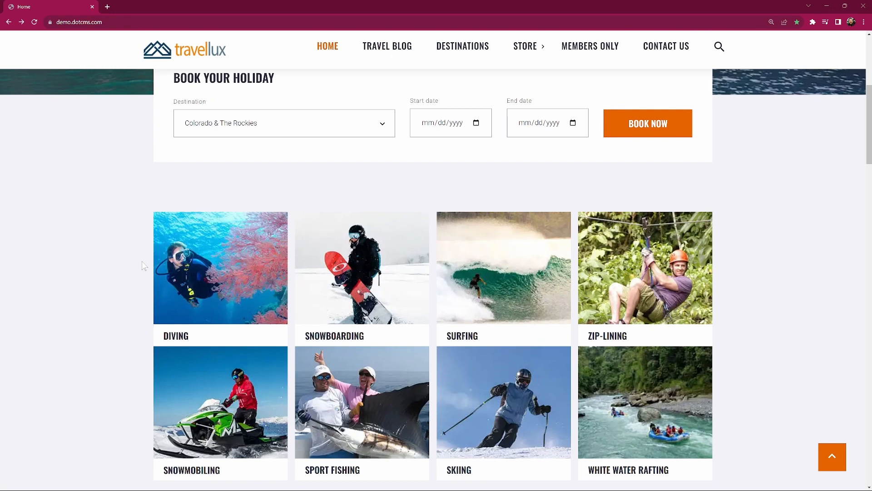
scroll(129, 275, down, 2)
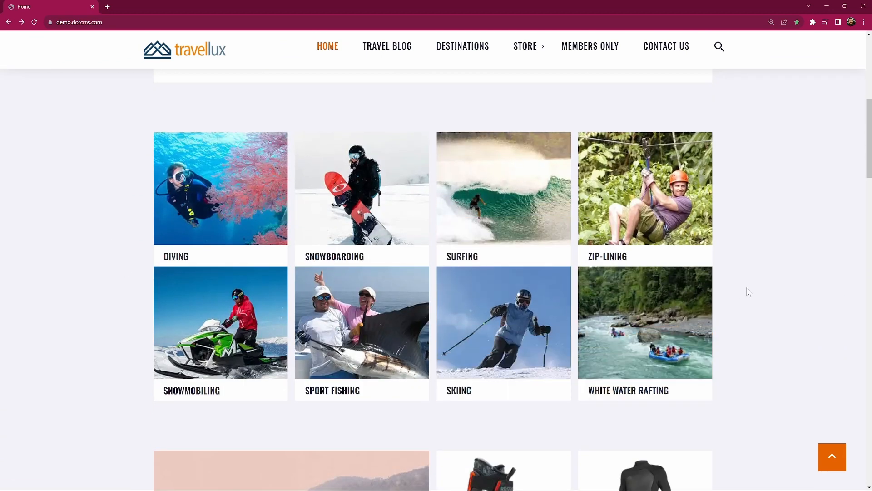
click(495, 191)
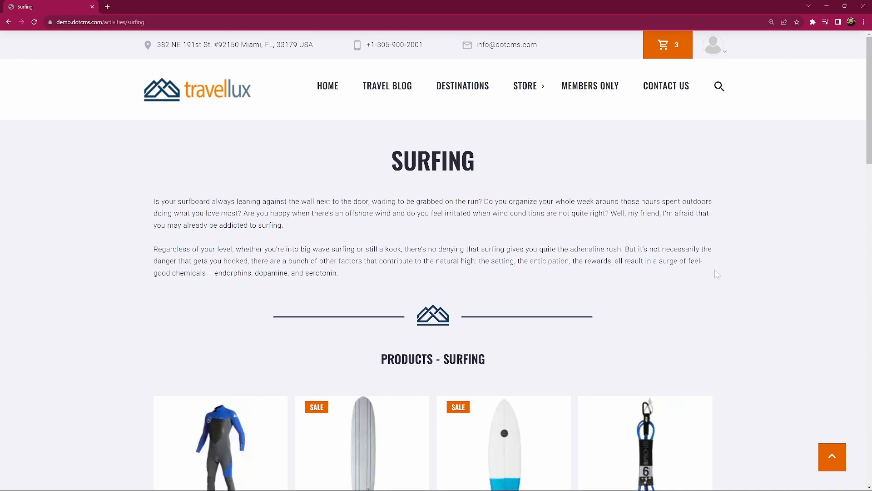
Switch back to the dotCMS admin and show the contents of the application/vtl/activities folder in the site browser
key(alt+Tab)
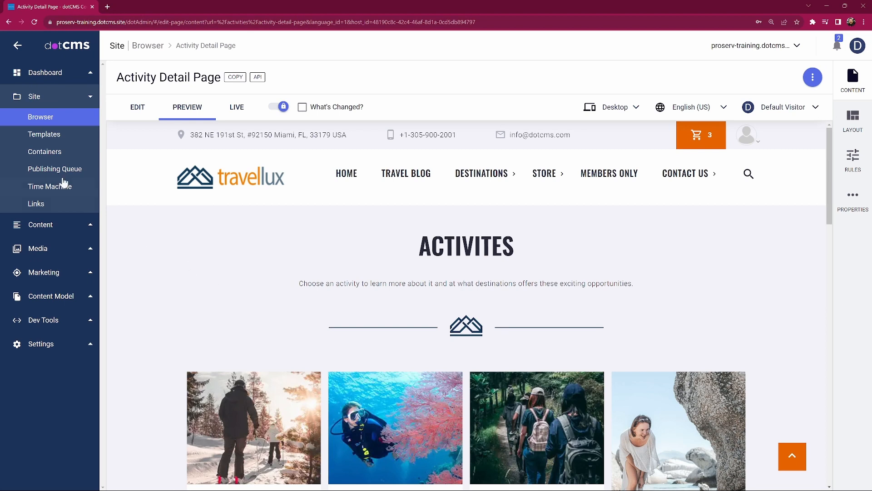
click(46, 119)
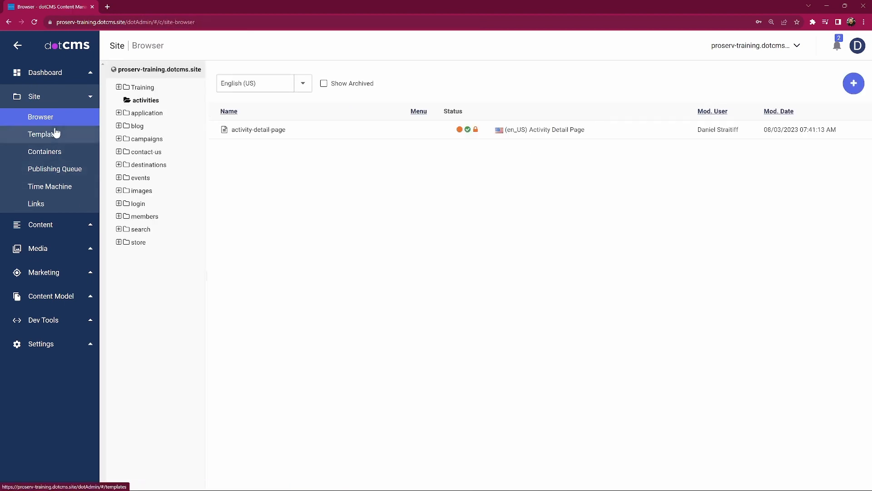
click(119, 113)
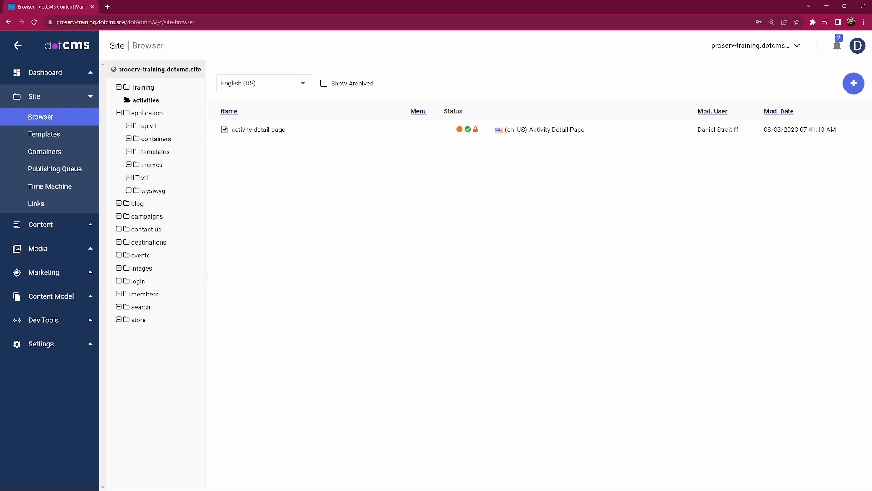
click(129, 178)
click(160, 191)
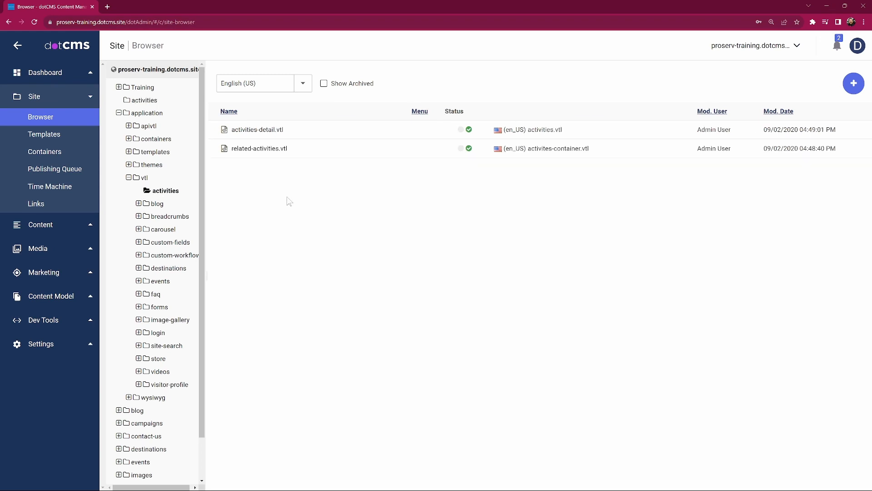
Preview the code of activities-detail.vtl in an enlarged window to examine its URLMapContent references, and close the preview
right_click(275, 134)
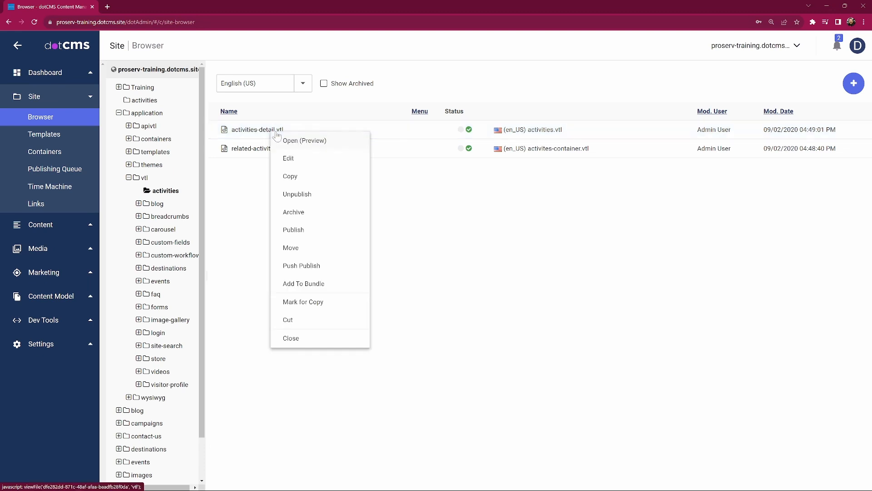
click(303, 142)
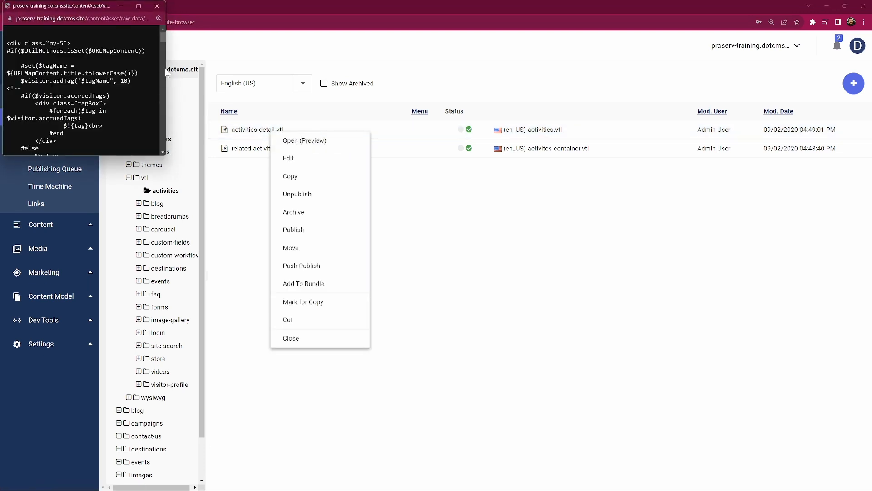
drag(163, 71, 550, 77)
drag(351, 155, 372, 411)
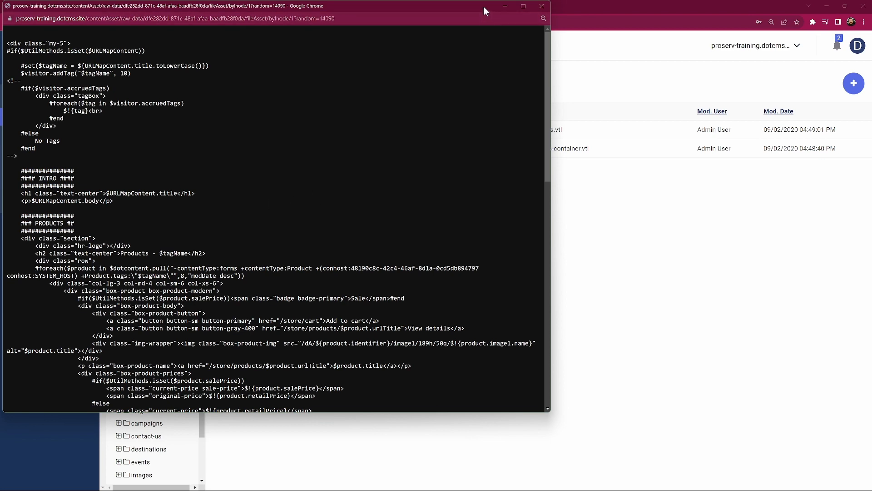
drag(484, 7, 534, 42)
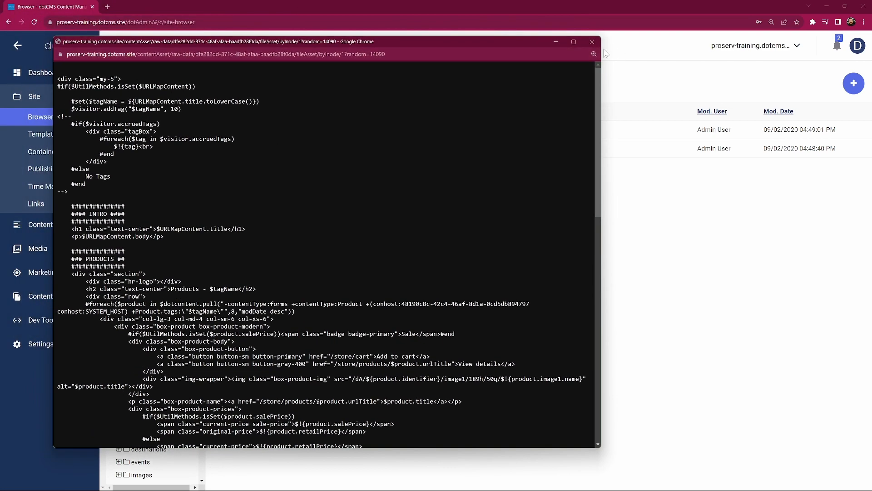
click(591, 41)
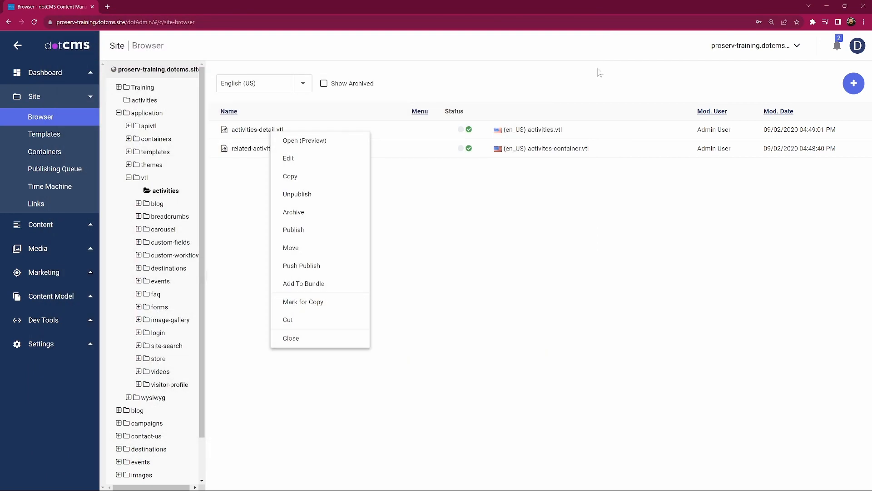
click(482, 289)
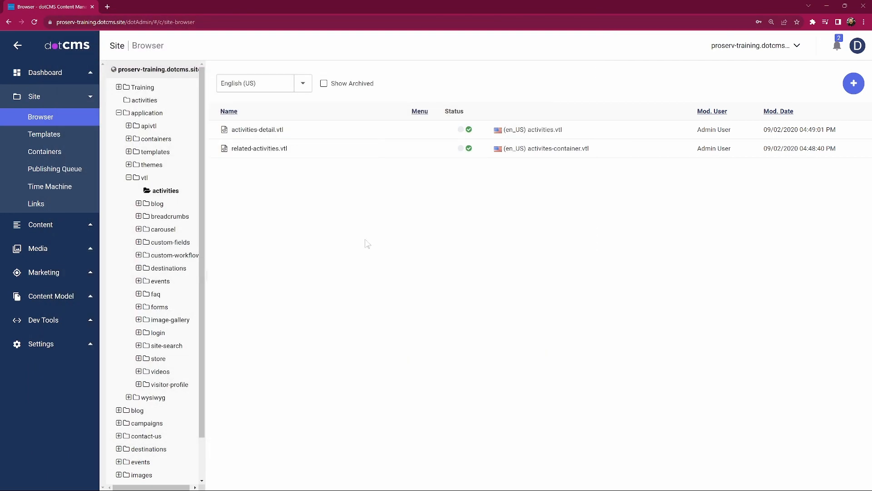
Open activity-detail-page from the site's top-level activities folder in edit mode, and open the activities listing widget's content for editing
click(145, 101)
click(270, 131)
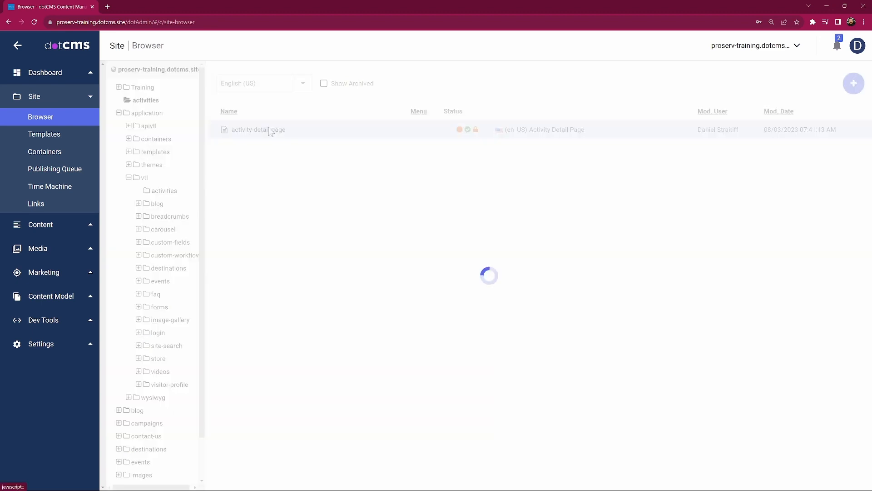
click(138, 107)
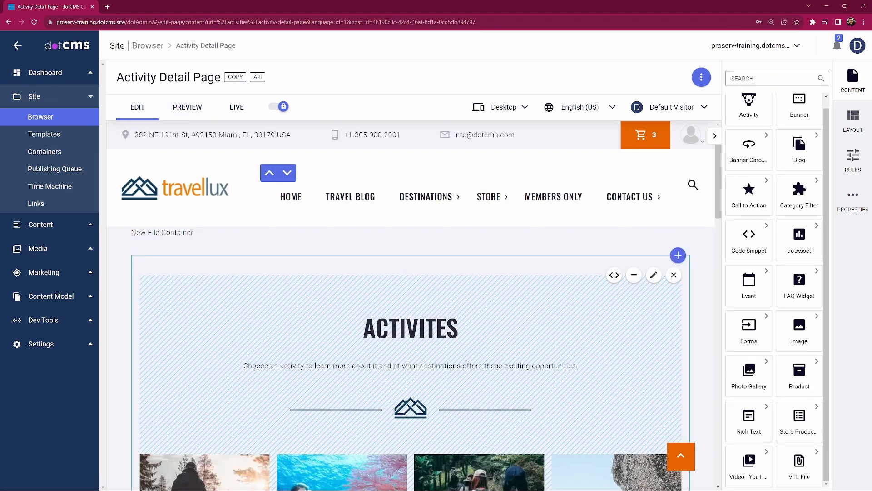
scroll(497, 349, down, 9)
scroll(498, 351, down, 4)
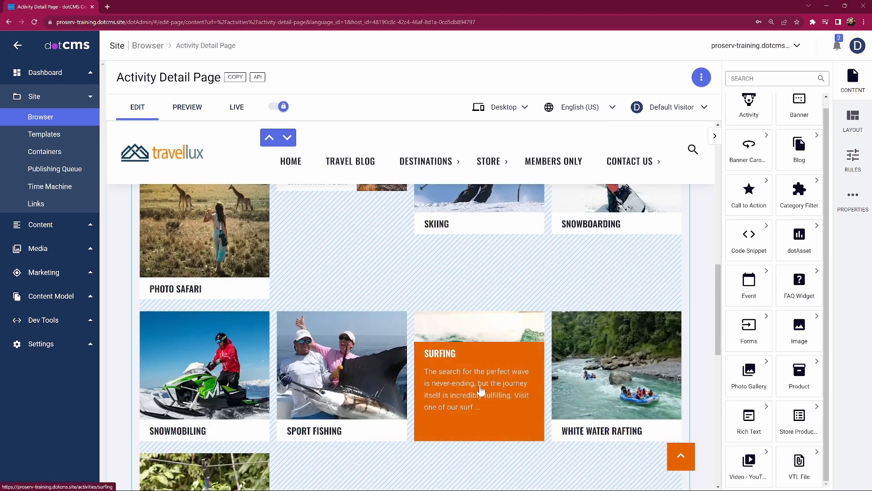
scroll(496, 384, up, 15)
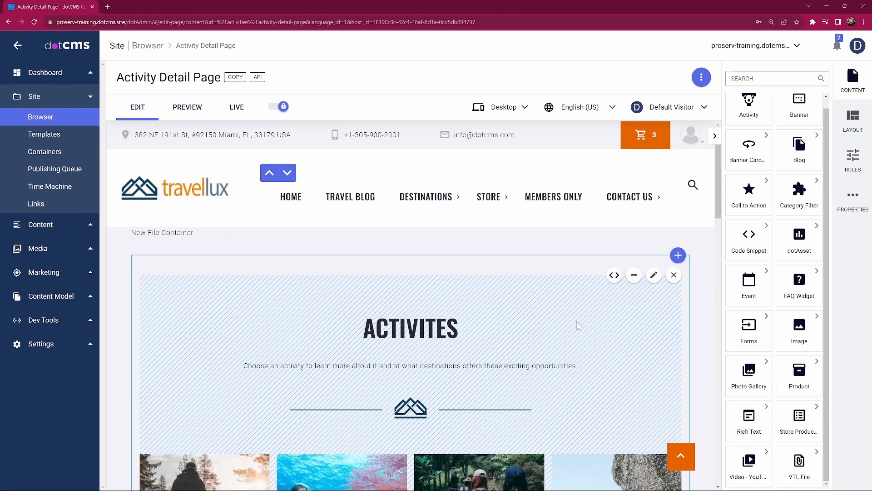
drag(808, 463, 582, 273)
click(654, 275)
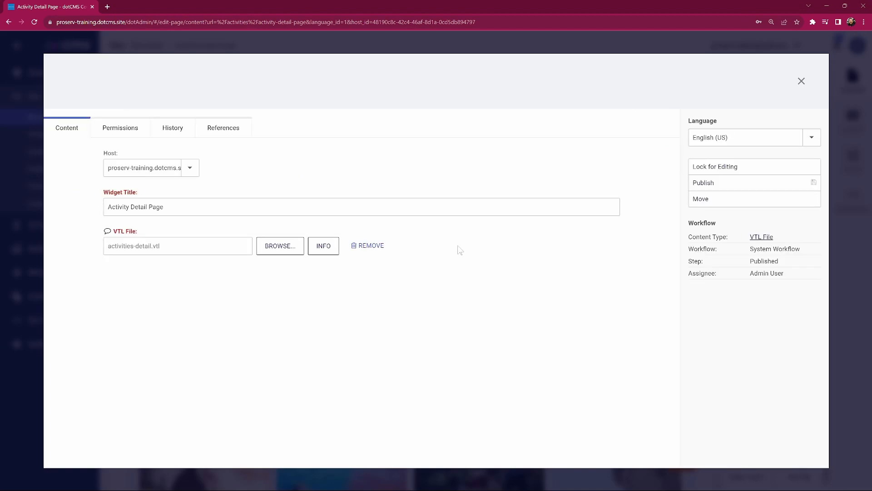